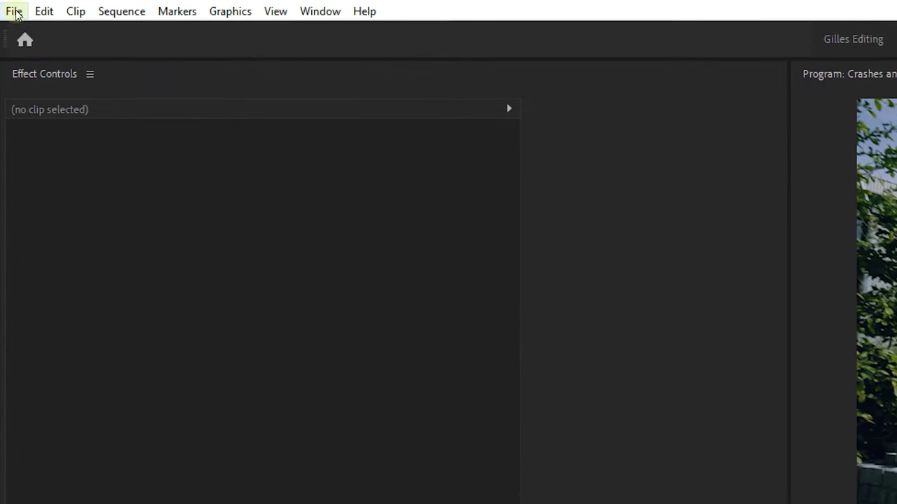
Change the renderer in Project Settings > General to Mercury Playback Engine Software Only.
left_click(14, 11)
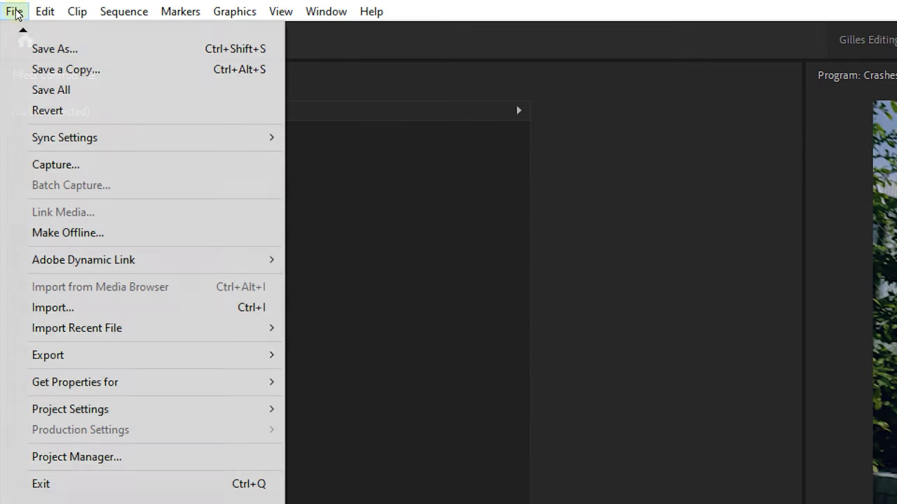
mouse_move(197, 416)
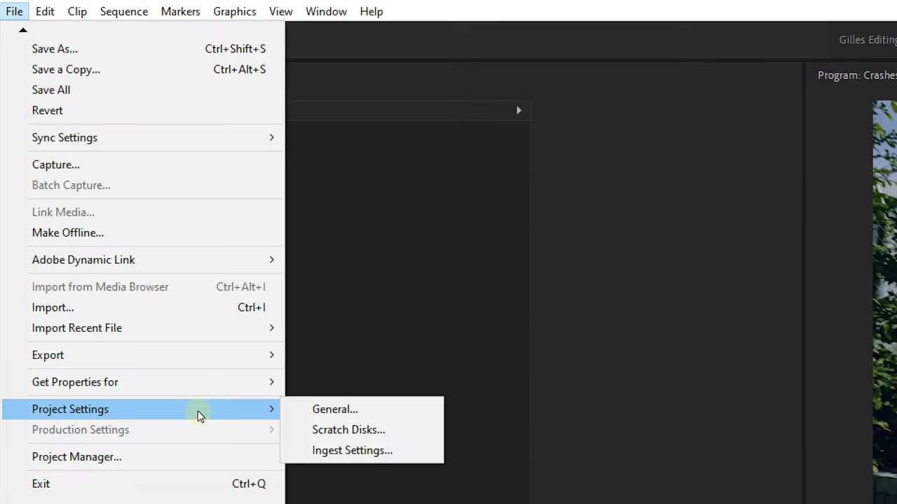
left_click(395, 414)
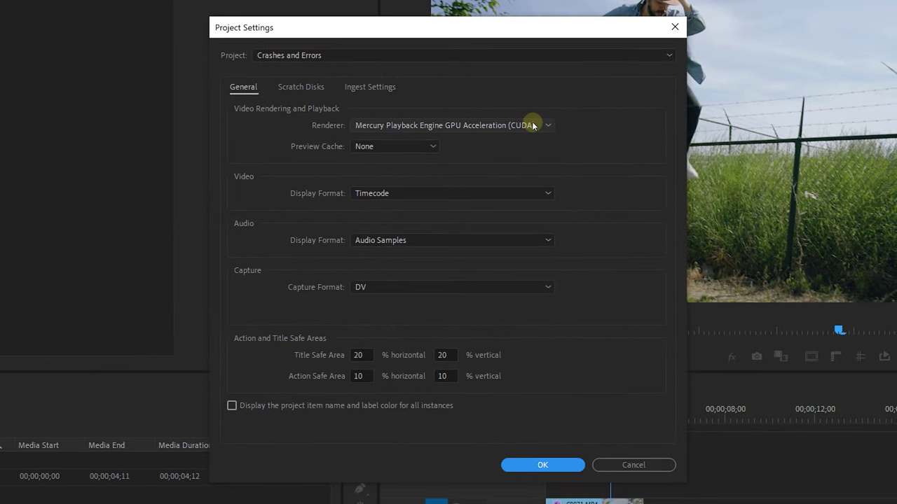
left_click(533, 126)
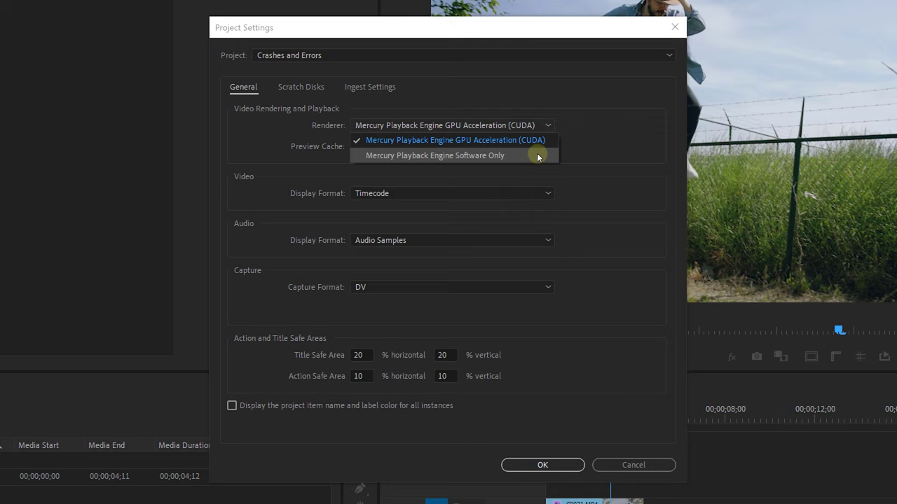
left_click(537, 156)
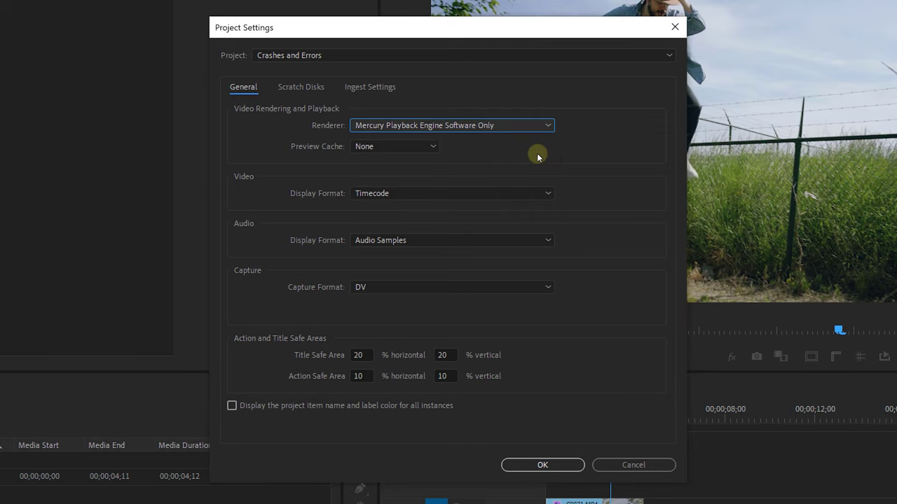
left_click(566, 460)
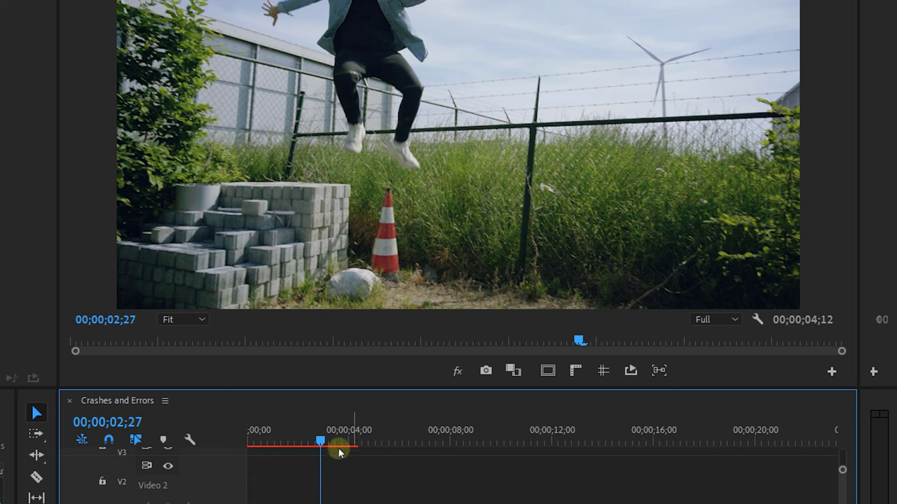
Return the playhead to the start of Crashes and Errors and play it back.
left_click_drag(339, 450, 250, 435)
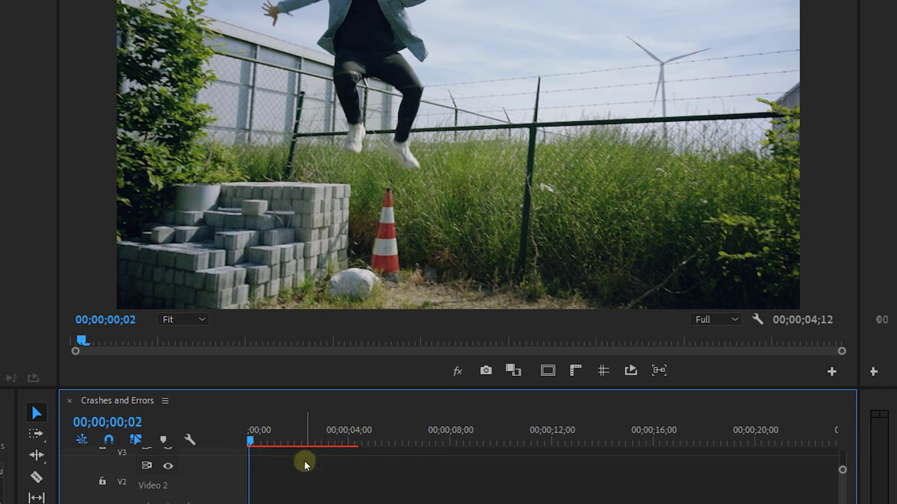
key("space")
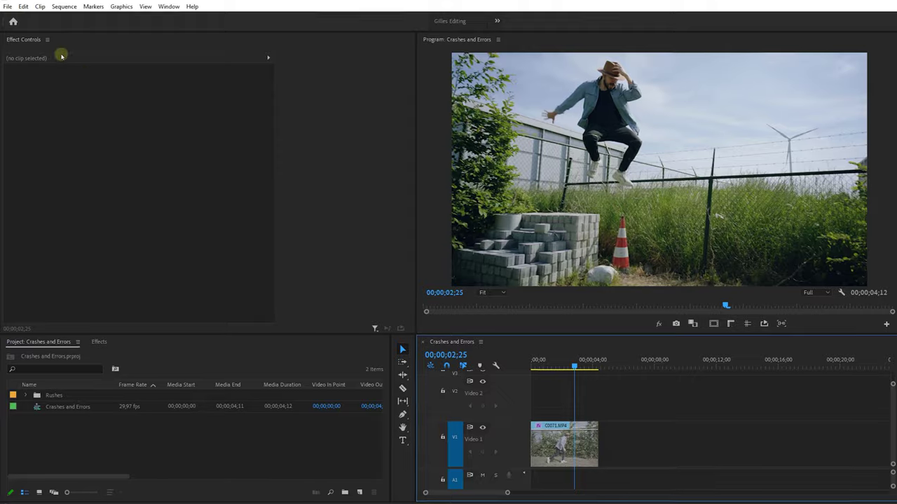
Delete the unused media cache files from the Media Cache preferences.
left_click(23, 6)
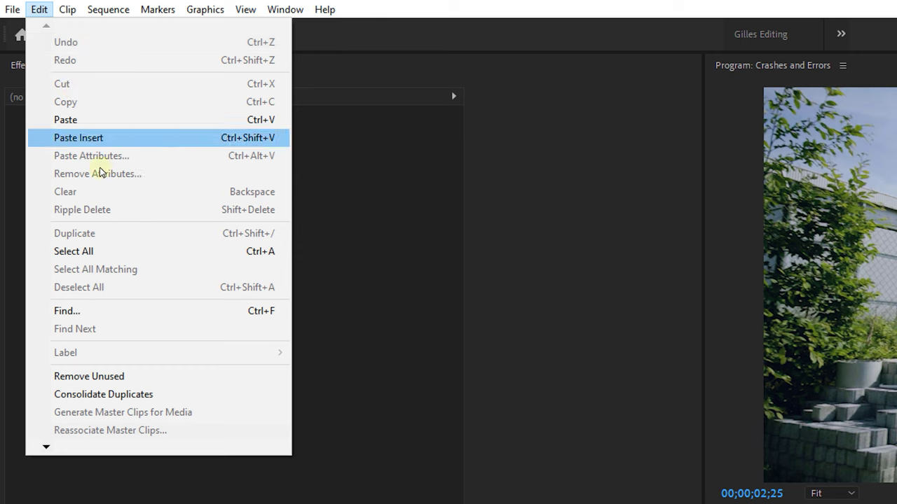
scroll(87, 265, "down", 3)
scroll(149, 449, "down", 2)
mouse_move(140, 428)
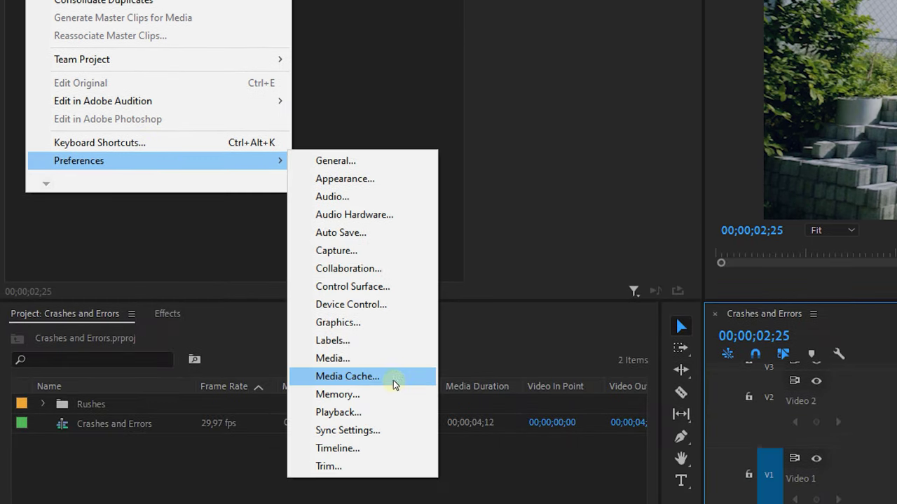
left_click(393, 380)
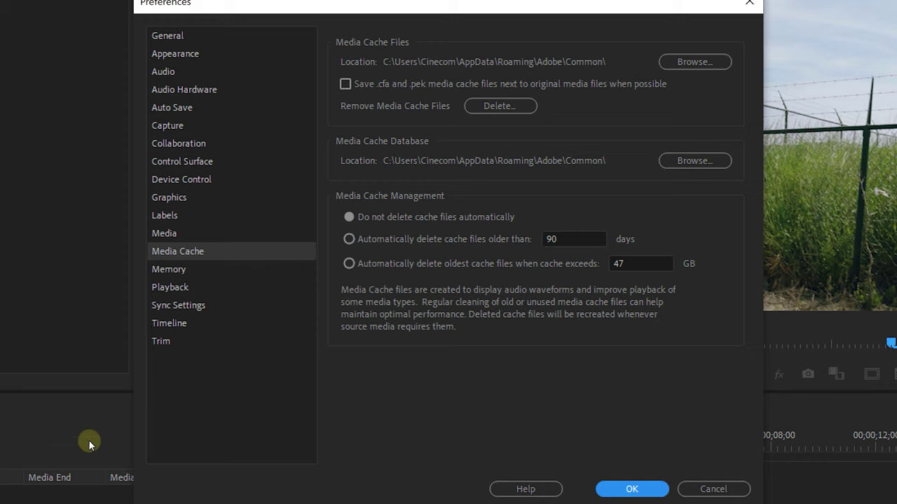
left_click(526, 107)
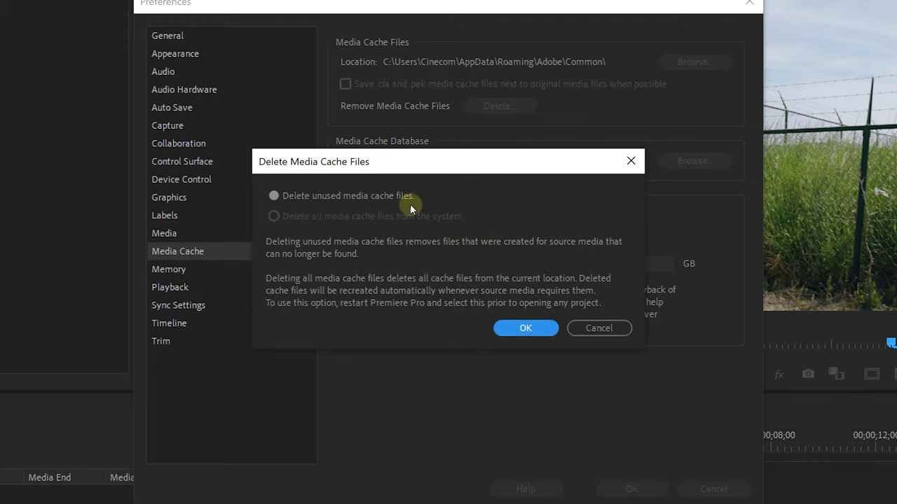
left_click(510, 334)
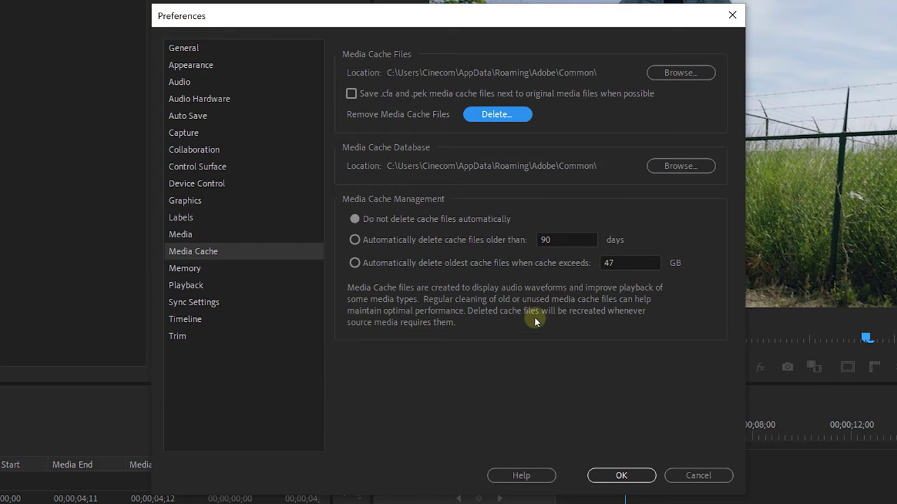
Have cache files older than 7 days deleted automatically, replacing the 90-day default.
left_click(456, 242)
left_click(575, 284)
left_click(577, 238)
double_click(577, 238)
type("7")
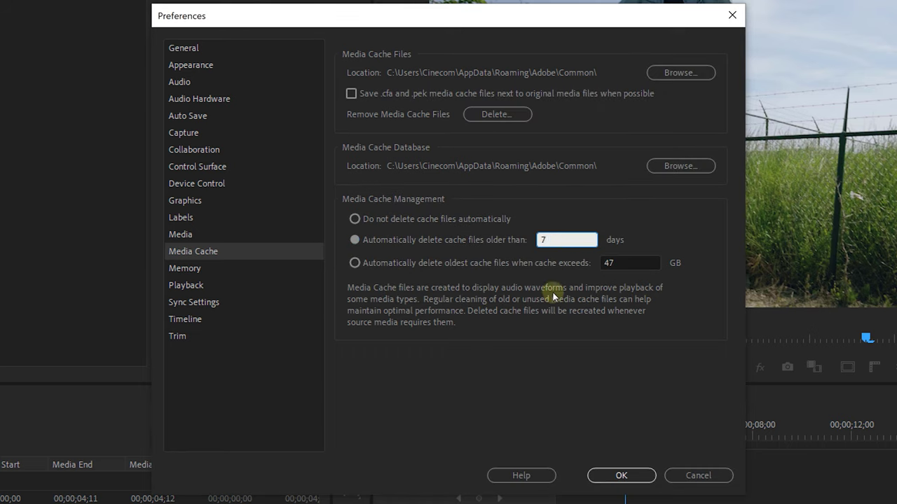
left_click(599, 251)
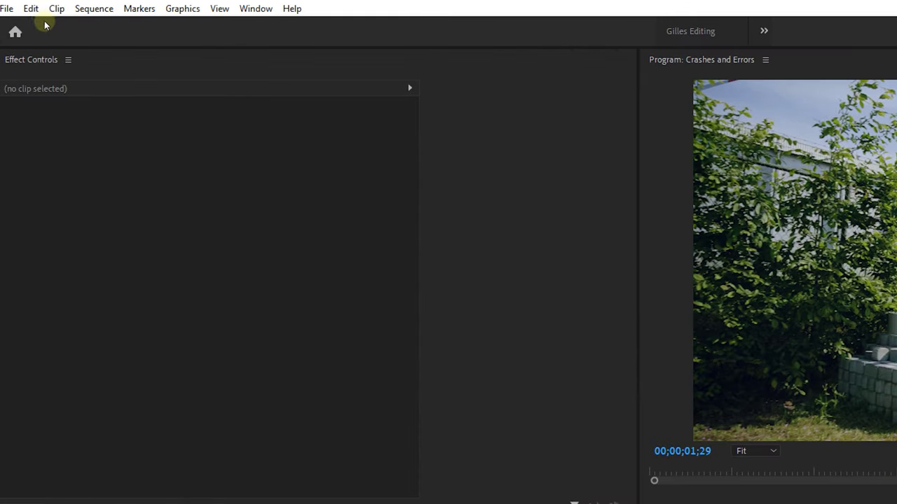
Bring up the Auto Save preferences from the Edit menu to review them.
left_click(31, 8)
mouse_move(158, 385)
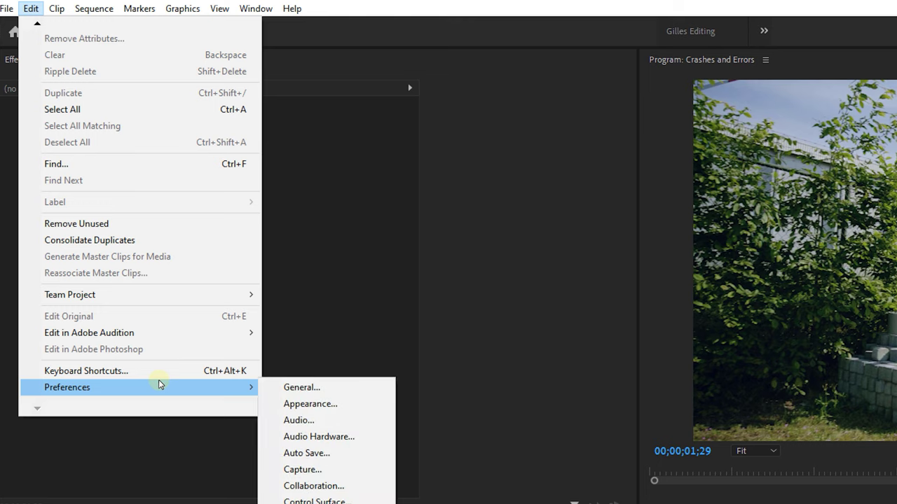
left_click(370, 452)
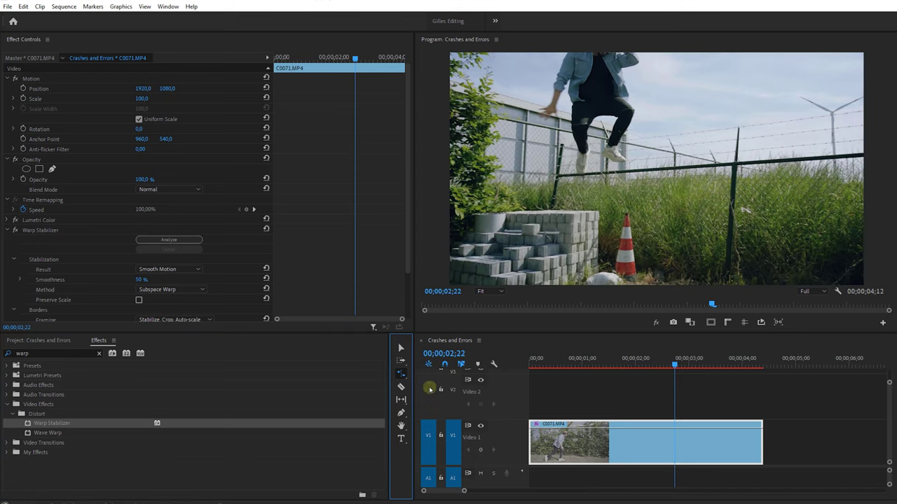
Rate-stretch C0071.MP4 to 240.05% speed, triggering the Warp Stabilizer/Speed conflict warning.
left_click_drag(763, 440, 690, 439)
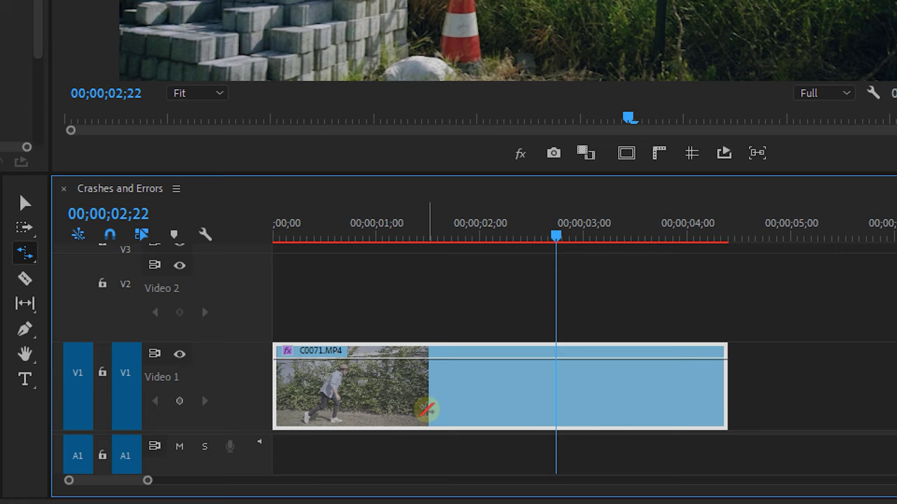
Nest C0071.MP4 as 'Warp Stabilizer Clip', rate-stretch it shorter, and park the playhead near one second.
right_click(428, 408)
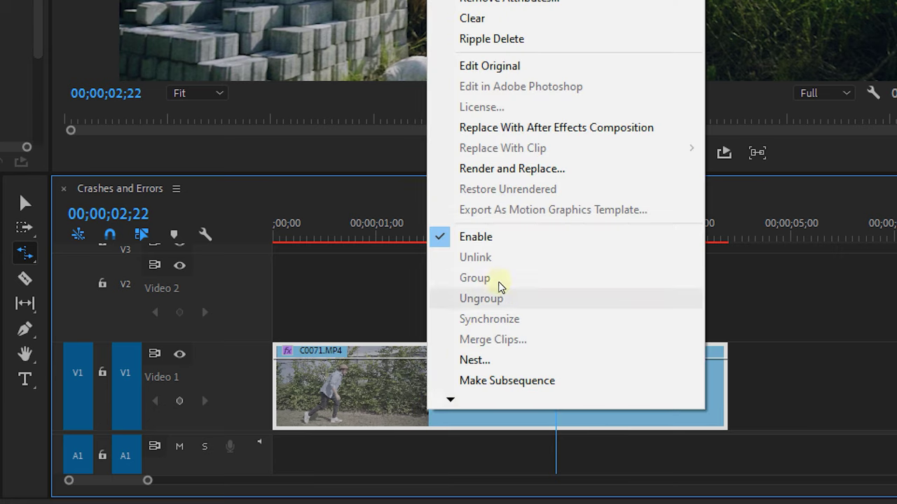
left_click(540, 358)
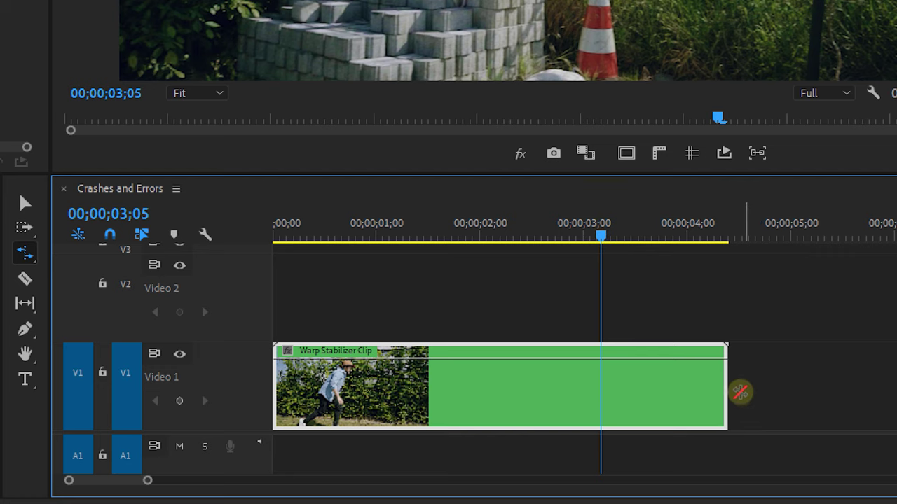
left_click_drag(724, 379, 502, 379)
left_click(409, 230)
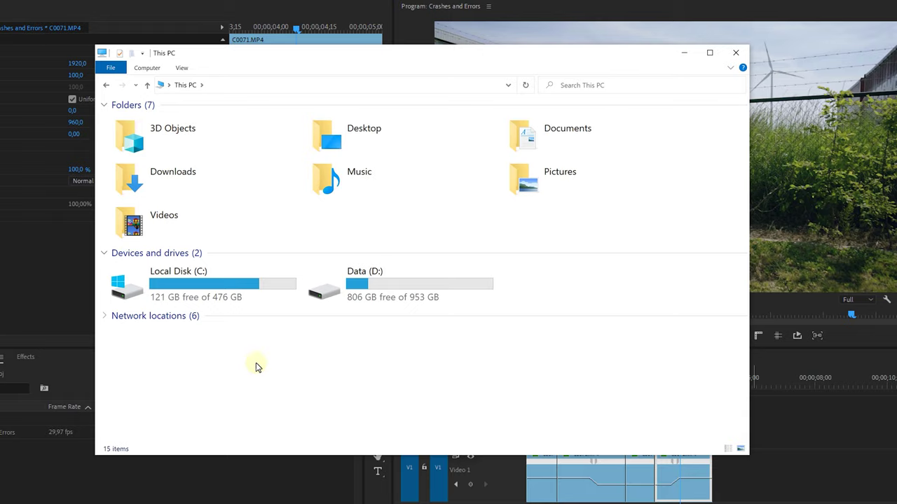
Delete all ten items in the user's Documents\Adobe\Premiere Pro\14.0 folder on drive C:.
double_click(229, 300)
double_click(173, 179)
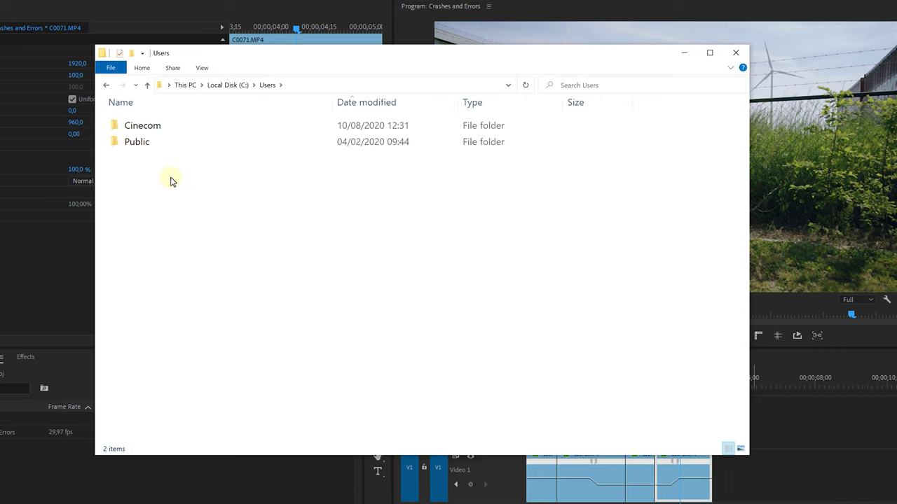
double_click(156, 127)
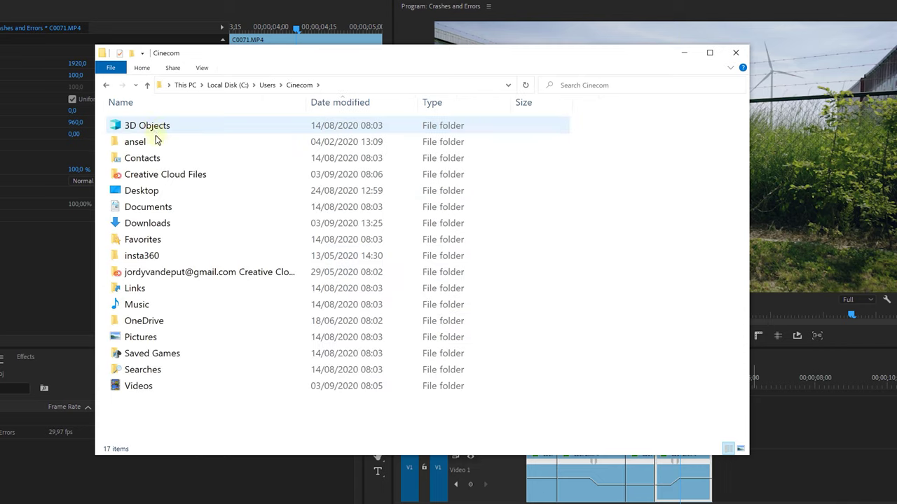
double_click(181, 204)
double_click(164, 143)
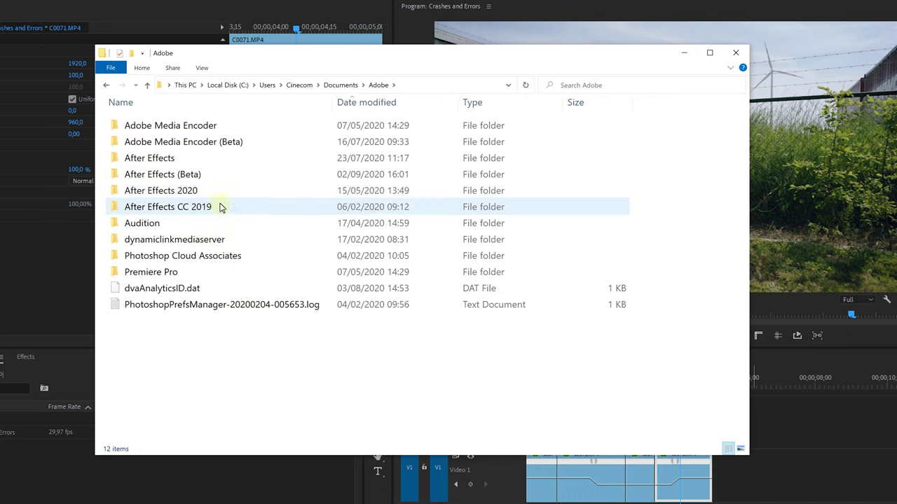
double_click(254, 273)
double_click(214, 144)
left_click_drag(213, 297, 218, 122)
key("Delete")
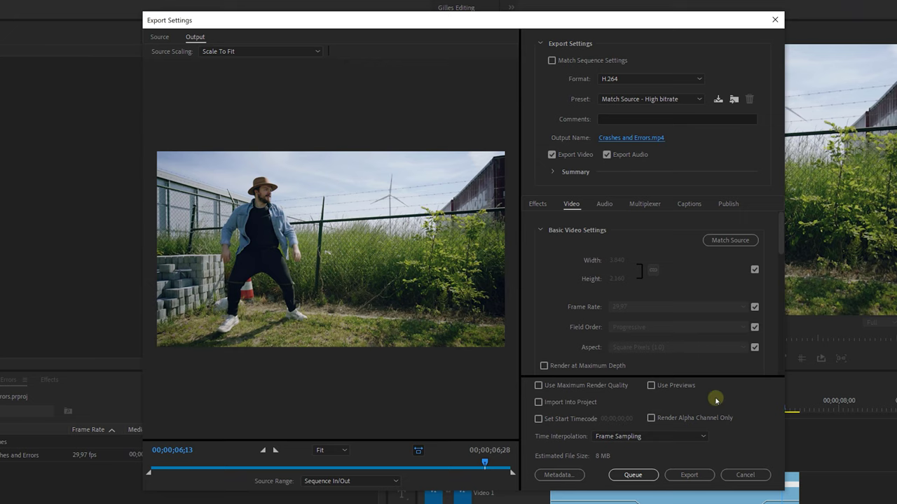
Export the Crashes and Errors sequence as H.264 to Crashes and Errors.mp4.
left_click(690, 475)
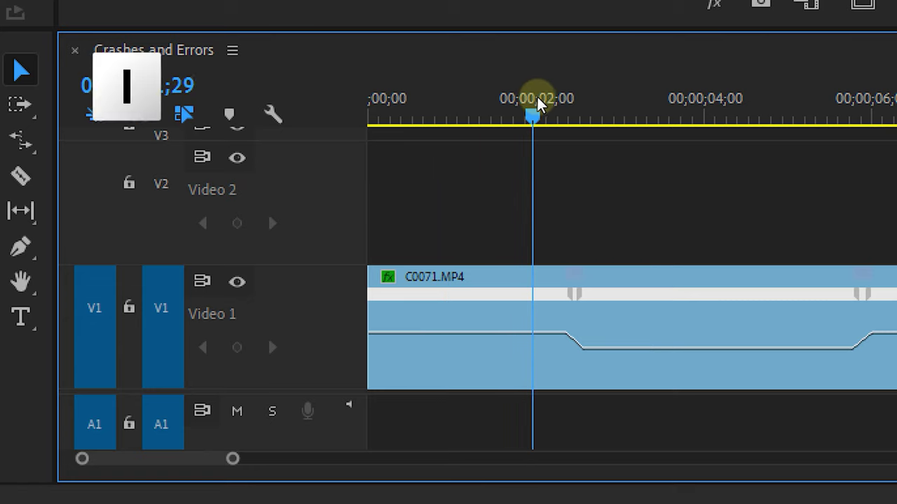
Set an out point at the end of the sequence's first part and open Export Settings for that range.
key("o")
left_click_drag(538, 103, 554, 105)
key("o")
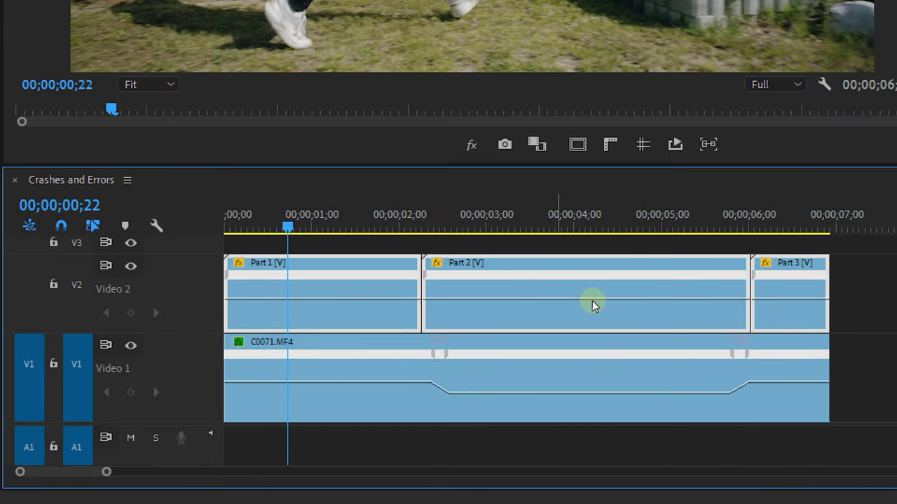
key("ctrl+m")
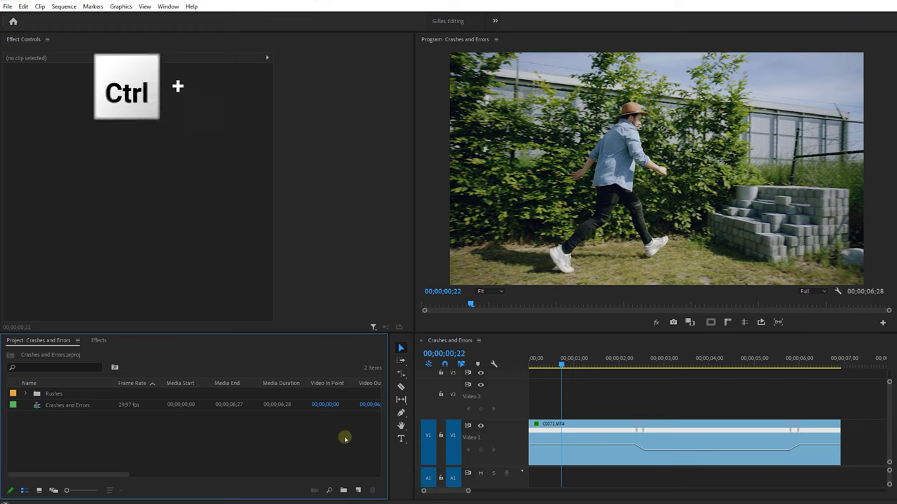
Create an empty sequence named 'New Sequence' and switch between it and Crashes and Errors.
key("ctrl+n")
type("New Seq")
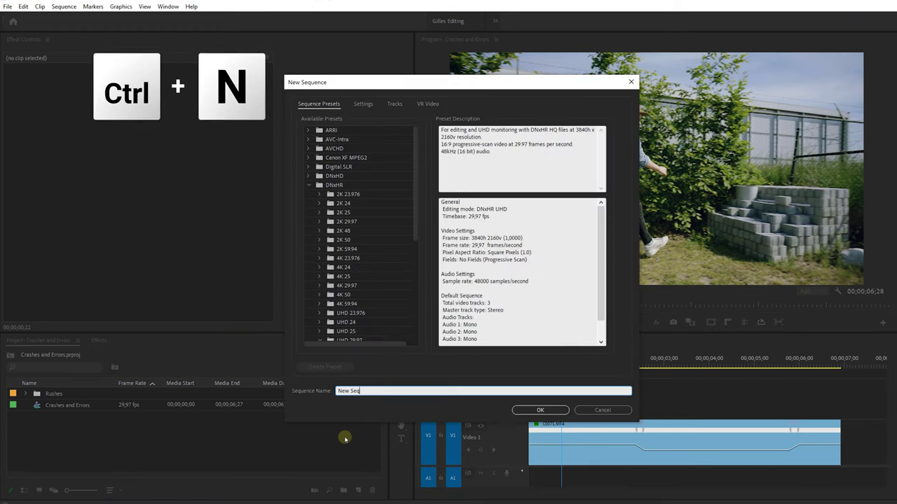
type("uence")
key("Return")
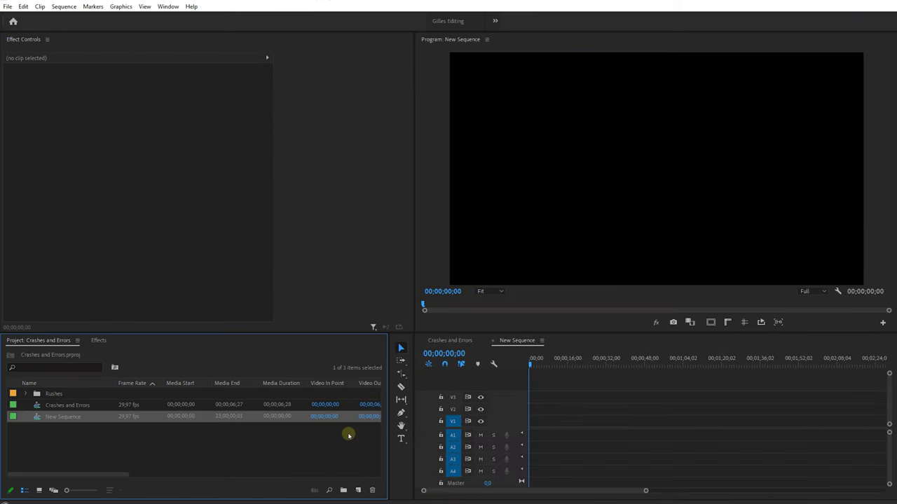
left_click(450, 341)
left_click(574, 432)
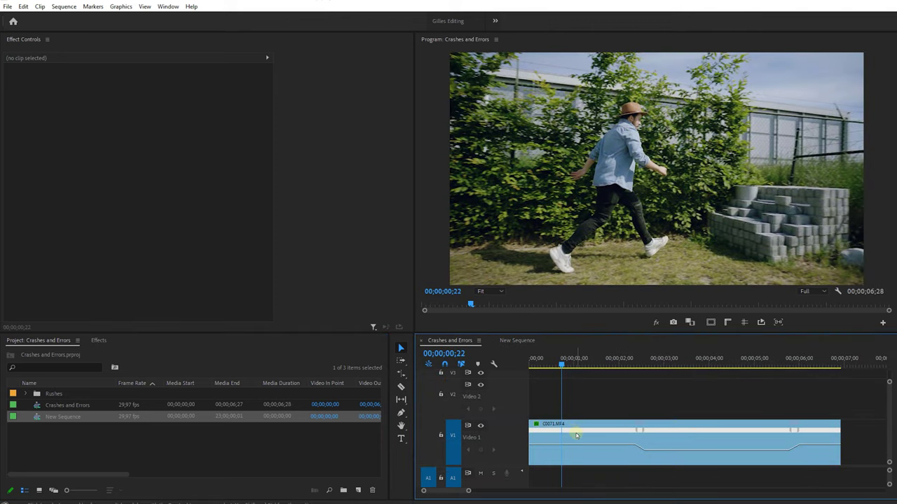
left_click(519, 341)
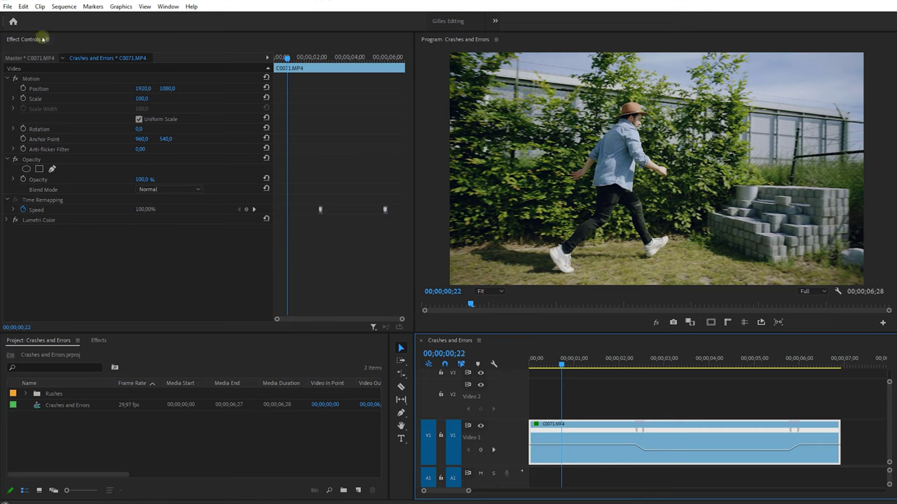
Create a fresh Premiere Pro project from the File menu.
left_click(7, 6)
mouse_move(28, 24)
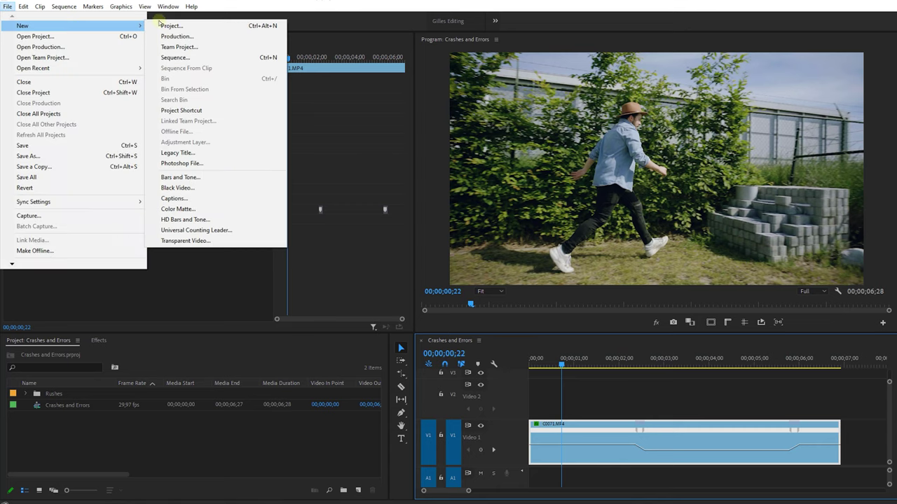
left_click(250, 24)
key("Return")
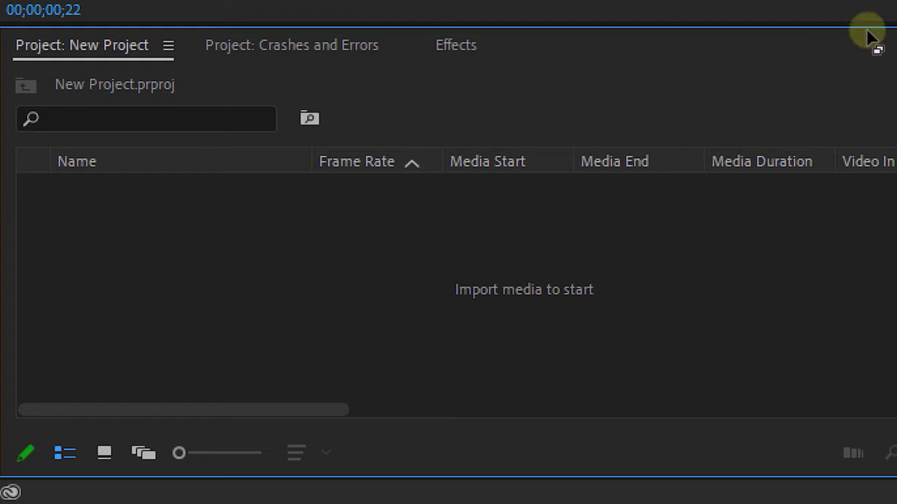
Copy the Rushes folder and Crashes and Errors sequence into the new project and start exporting.
left_click(274, 47)
left_click(218, 220)
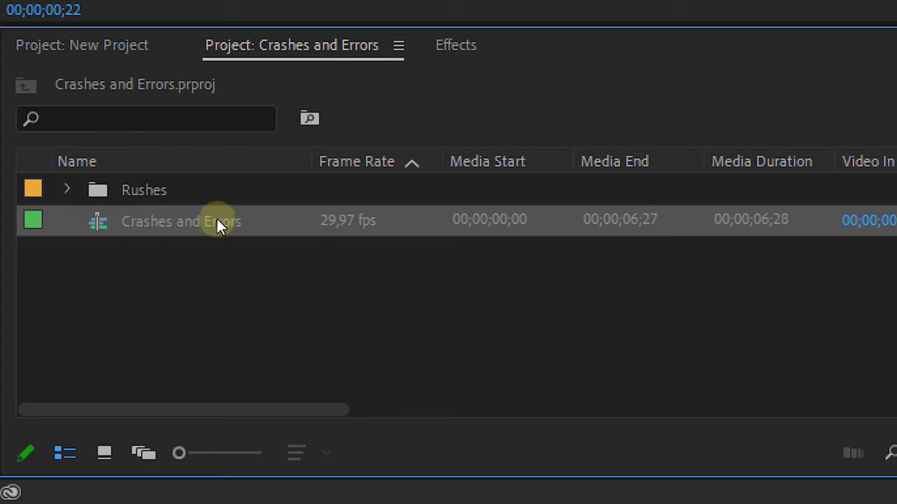
left_click(135, 46)
left_click_drag(208, 224, 208, 223)
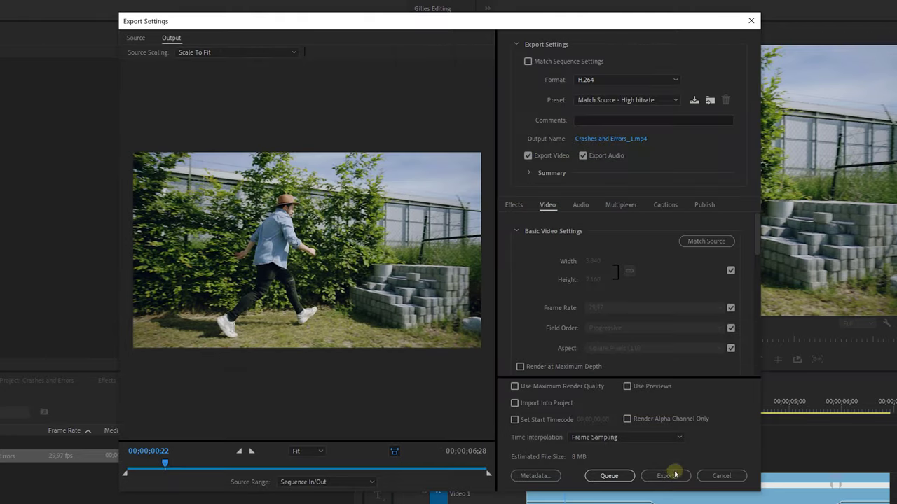
left_click(676, 475)
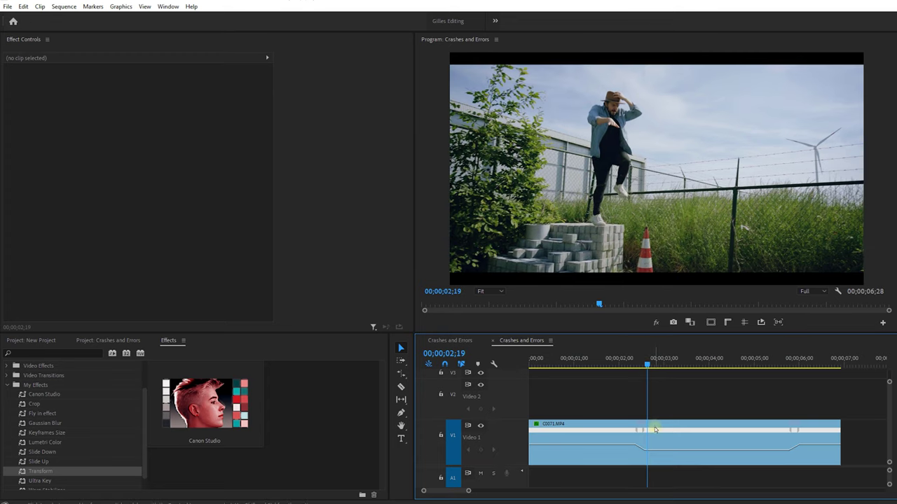
Bypass the Transform and Crop effects on clip C0071.MP4 in Effect Controls.
left_click(655, 429)
left_click(93, 232)
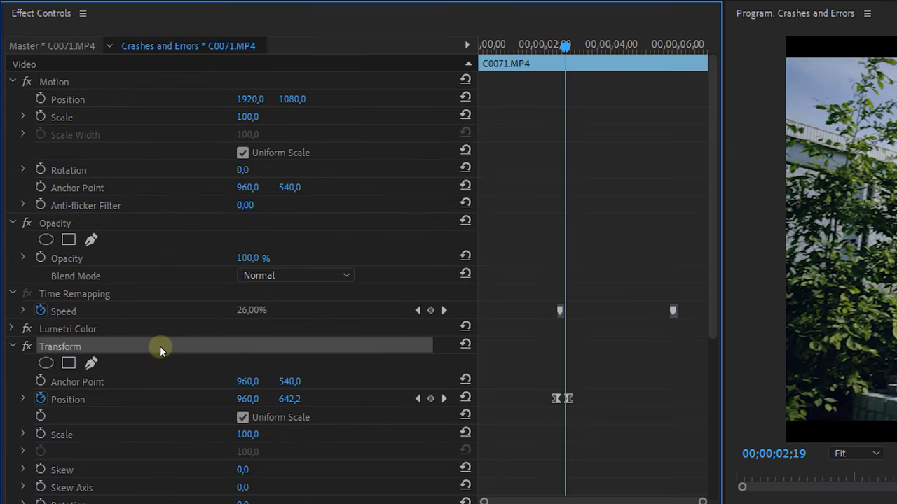
left_click(29, 346)
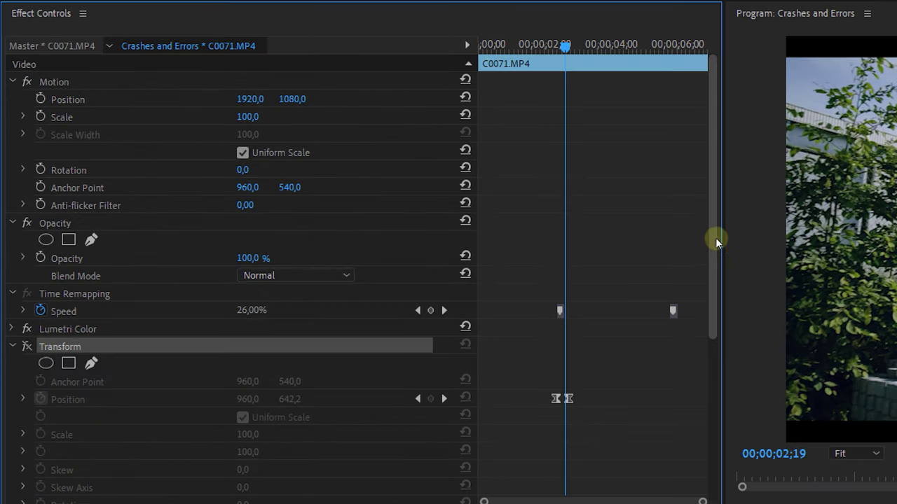
scroll(696, 322, "down", 6)
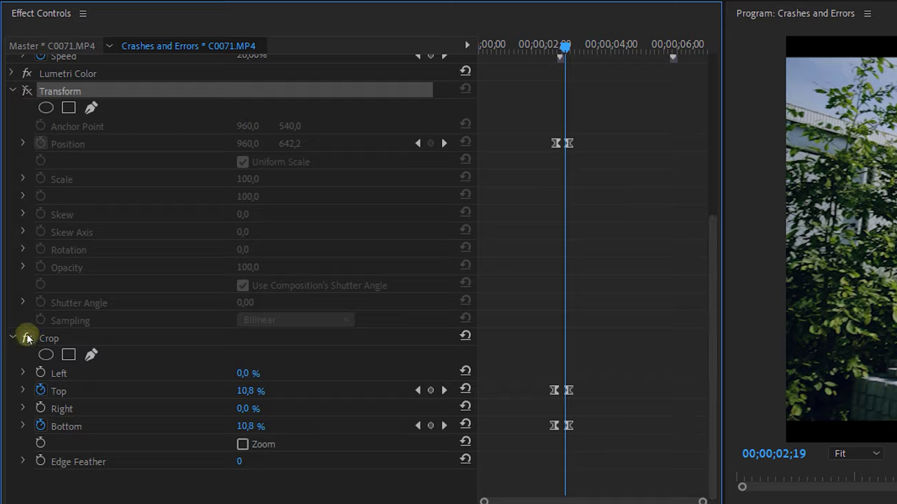
left_click(28, 339)
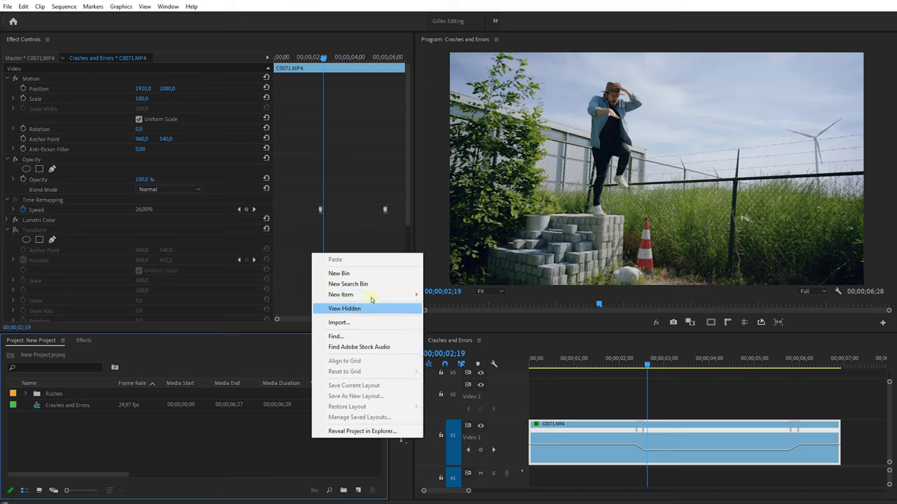
Create an adjustment layer and place it on Video 2 from about 2 seconds.
left_click(491, 335)
left_click(462, 288)
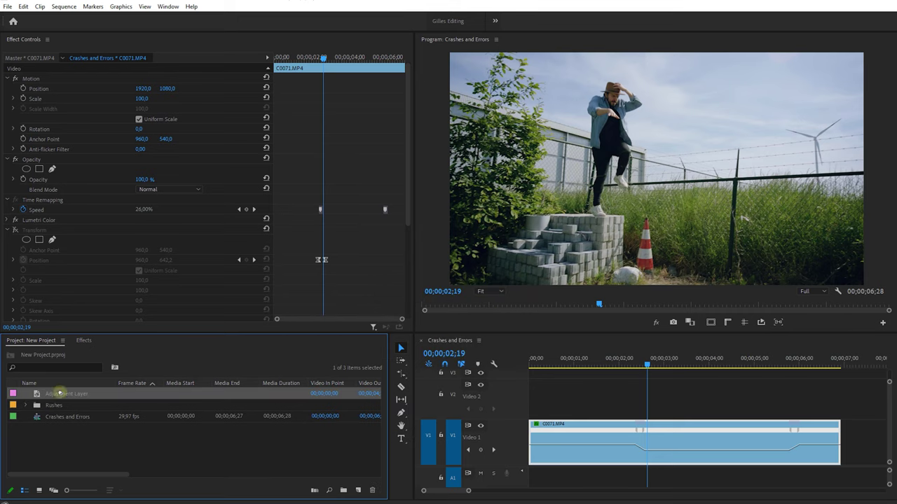
left_click_drag(49, 394, 618, 397)
Remove the Transform effect from C0071.MP4 and nest it with the adjustment layer.
left_click(36, 232)
key("Delete")
left_click(656, 406)
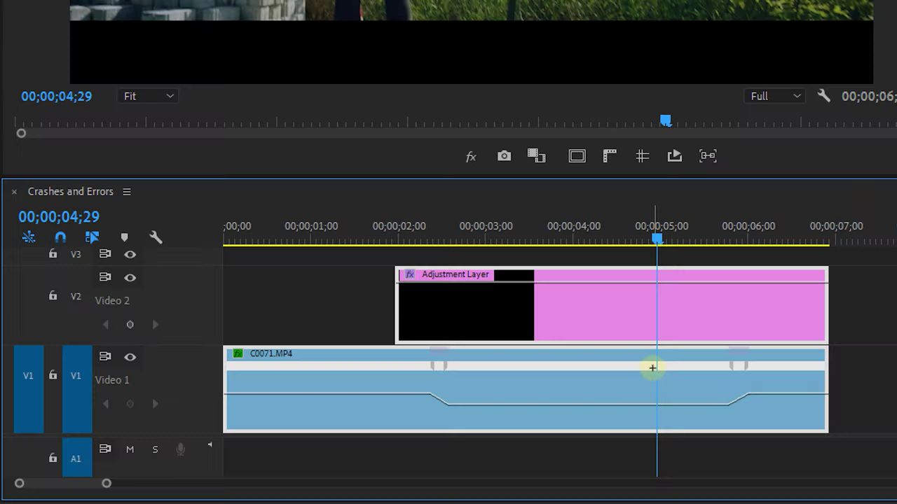
right_click(651, 366)
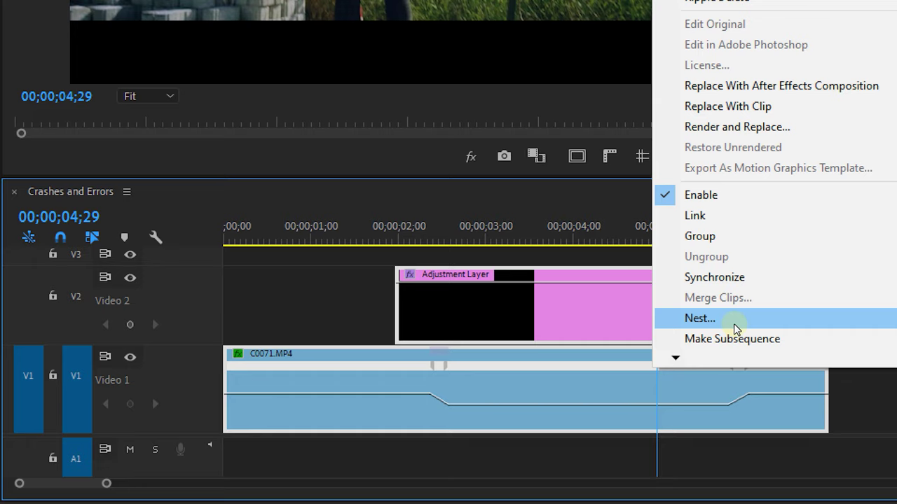
left_click(701, 318)
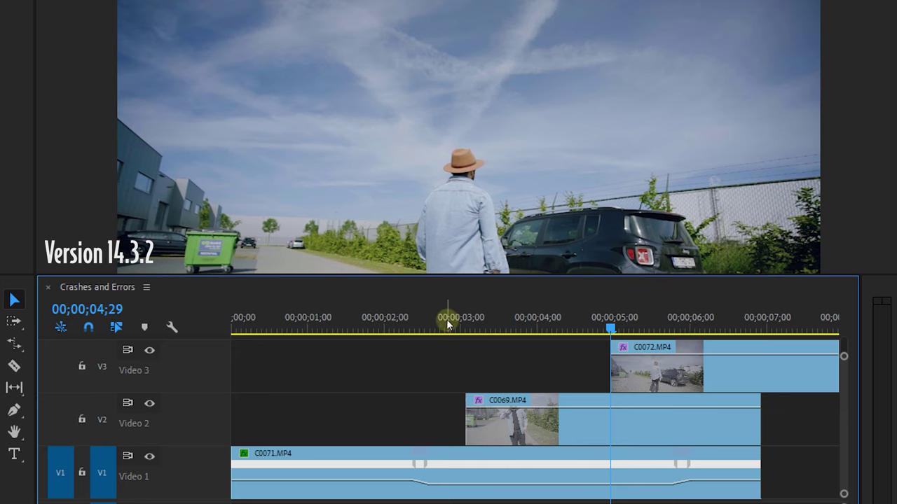
Play back the edit, then list older Premiere Pro versions (down to 14.1) in Creative Cloud.
key("space")
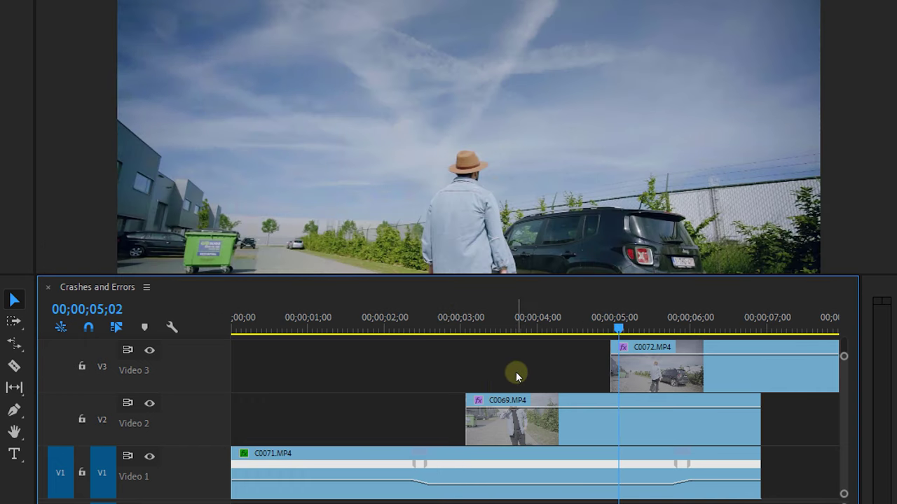
left_click_drag(634, 322, 580, 323)
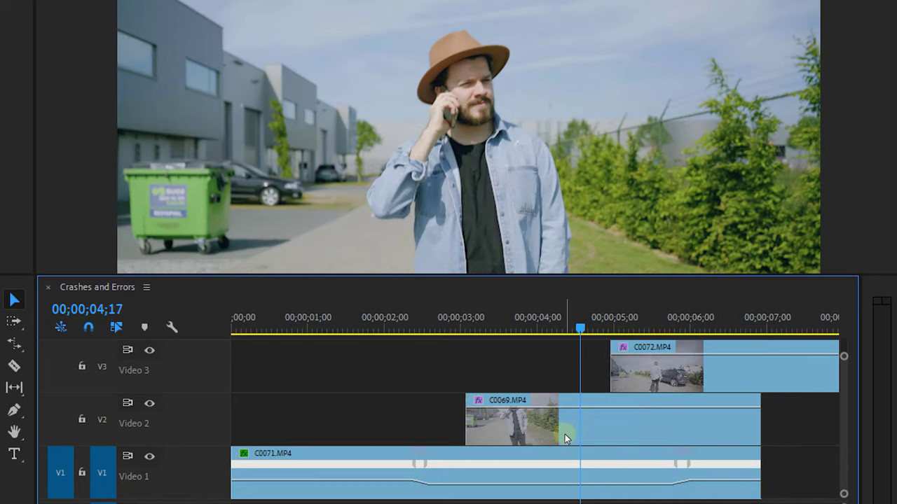
left_click(565, 435)
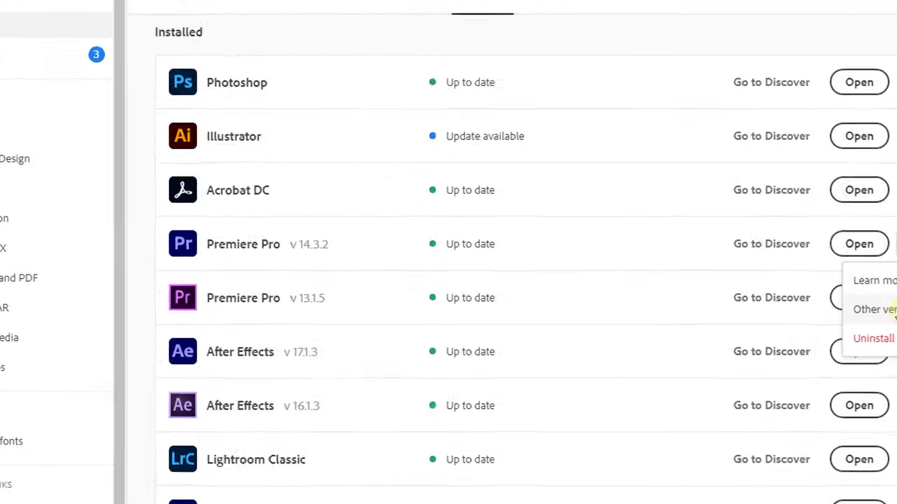
left_click(746, 294)
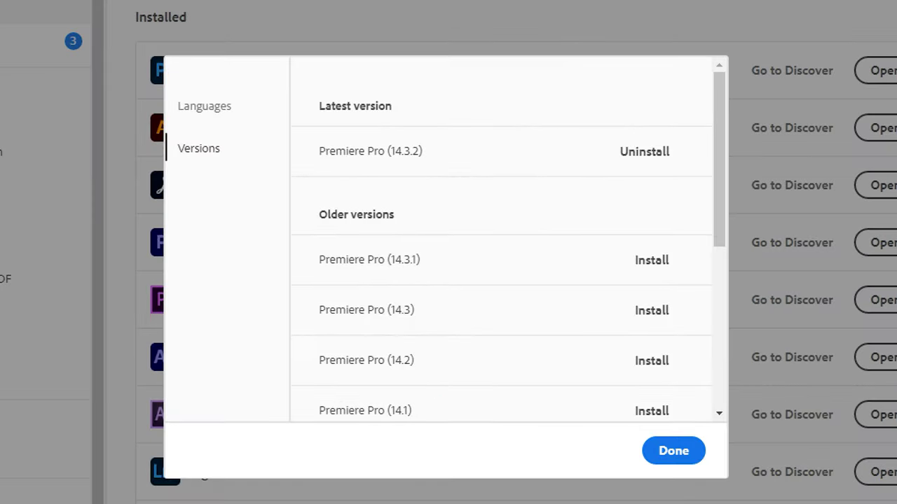